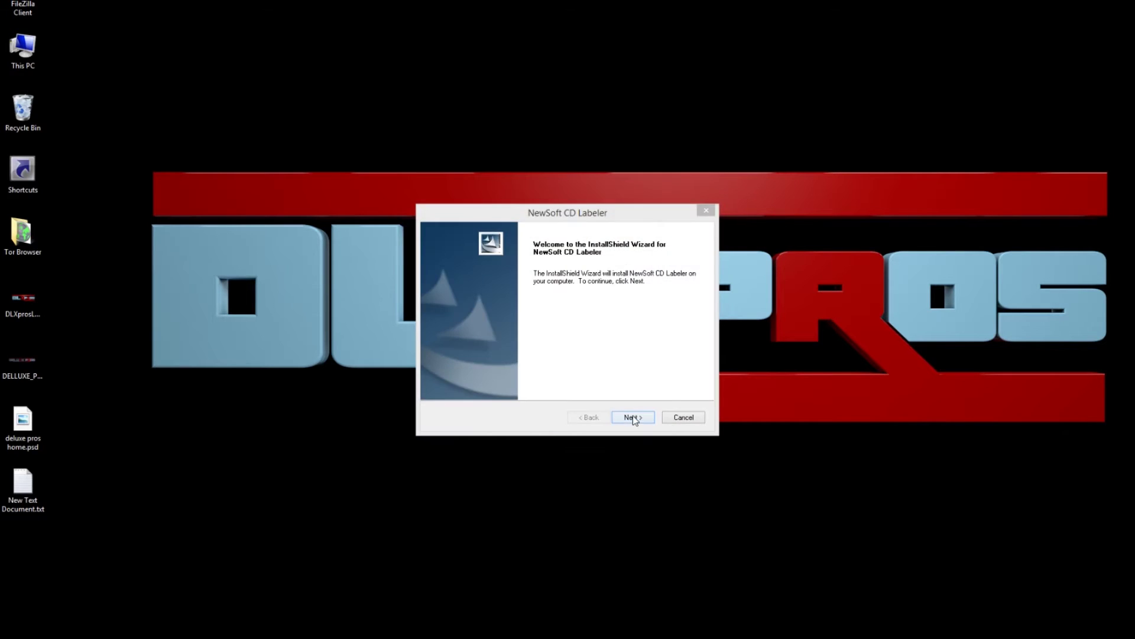
- Finish the CD Labeler installation, accepting the licence and the default install folder
click(633, 418)
click(633, 418)
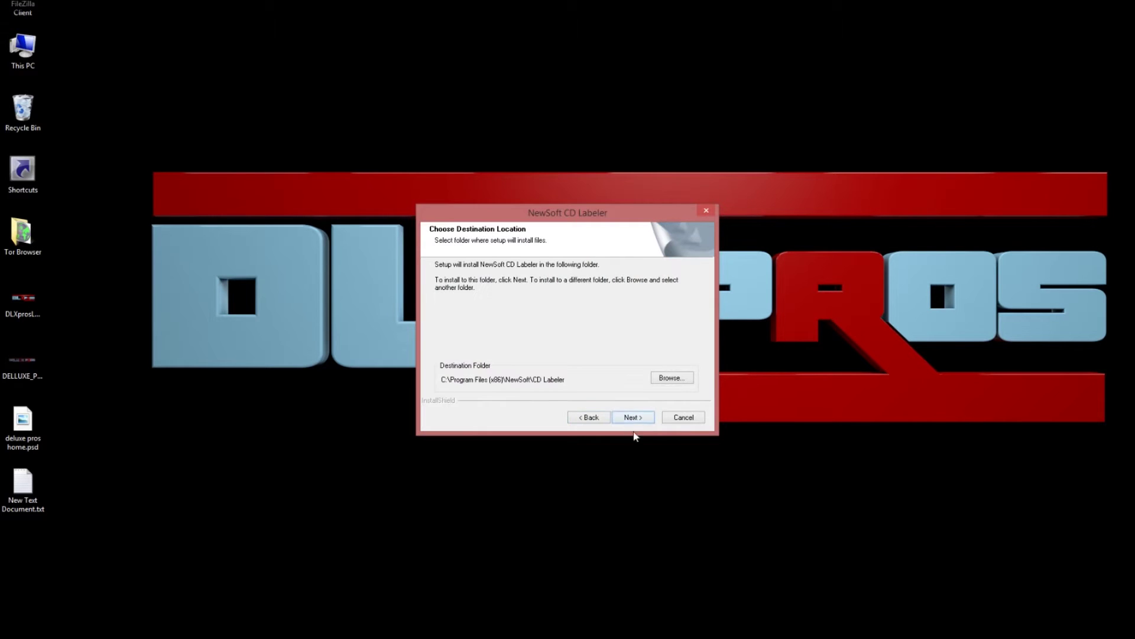
click(634, 418)
click(634, 417)
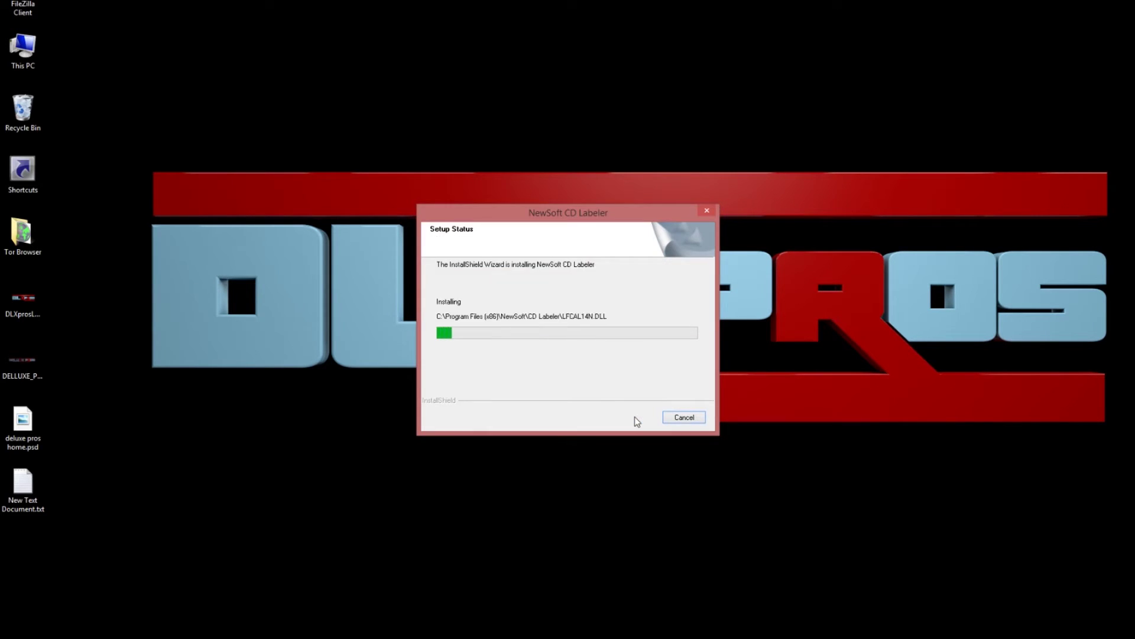
click(633, 417)
- Launch NewSoft CD Labeler from its desktop shortcut and get past the welcome screen
right_click(23, 44)
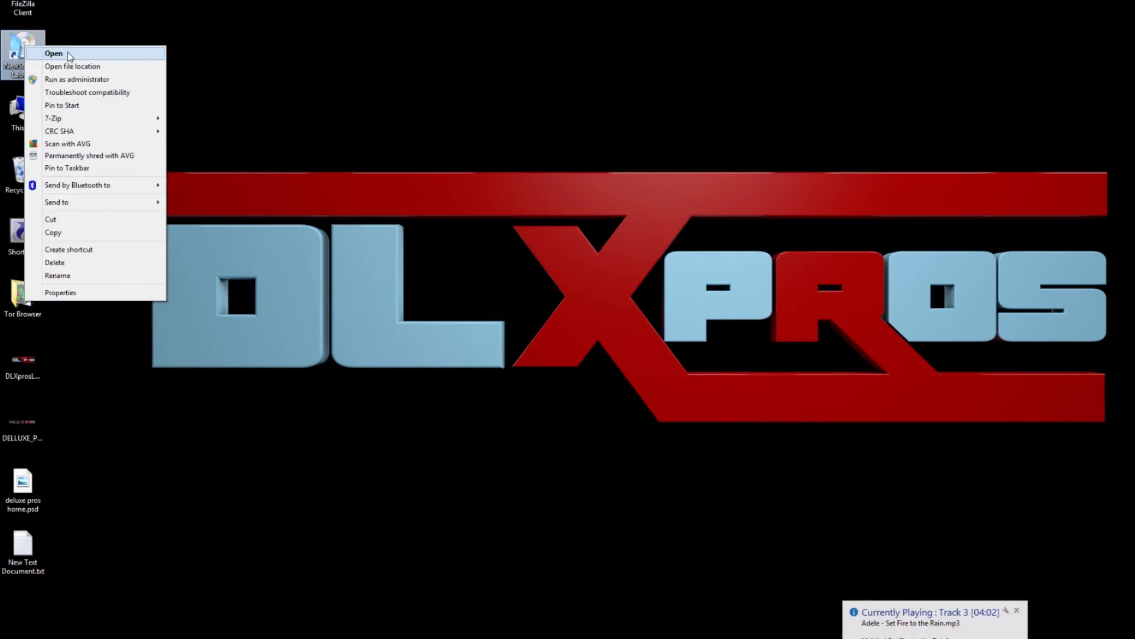
click(51, 48)
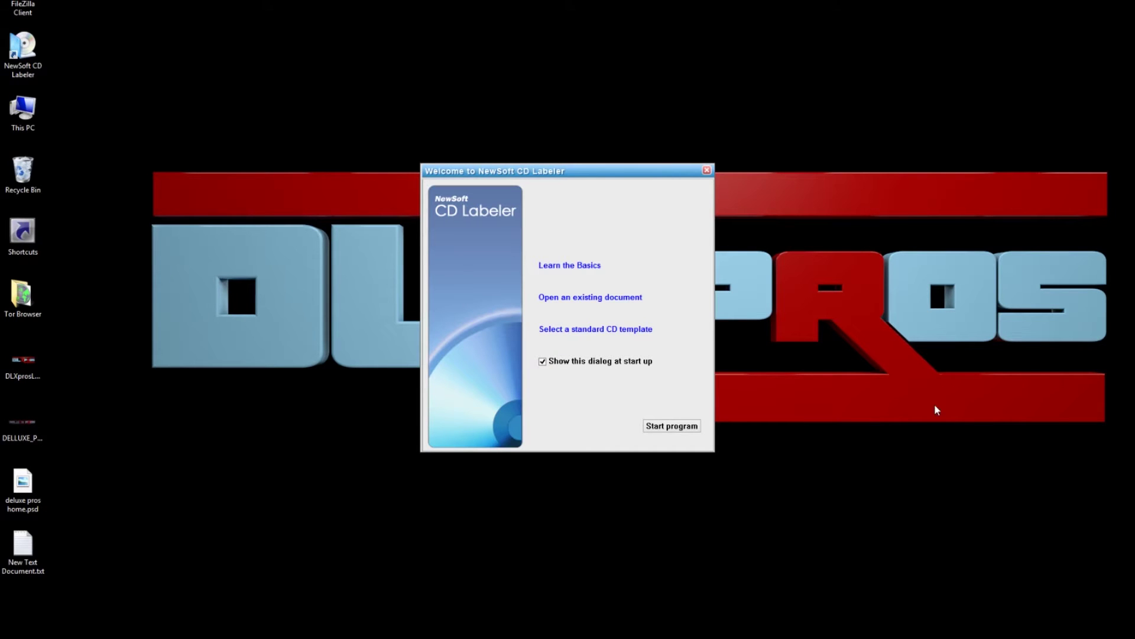
click(673, 426)
- Preview templates as a round disc label and apply the plain blank disc backdrop
click(655, 445)
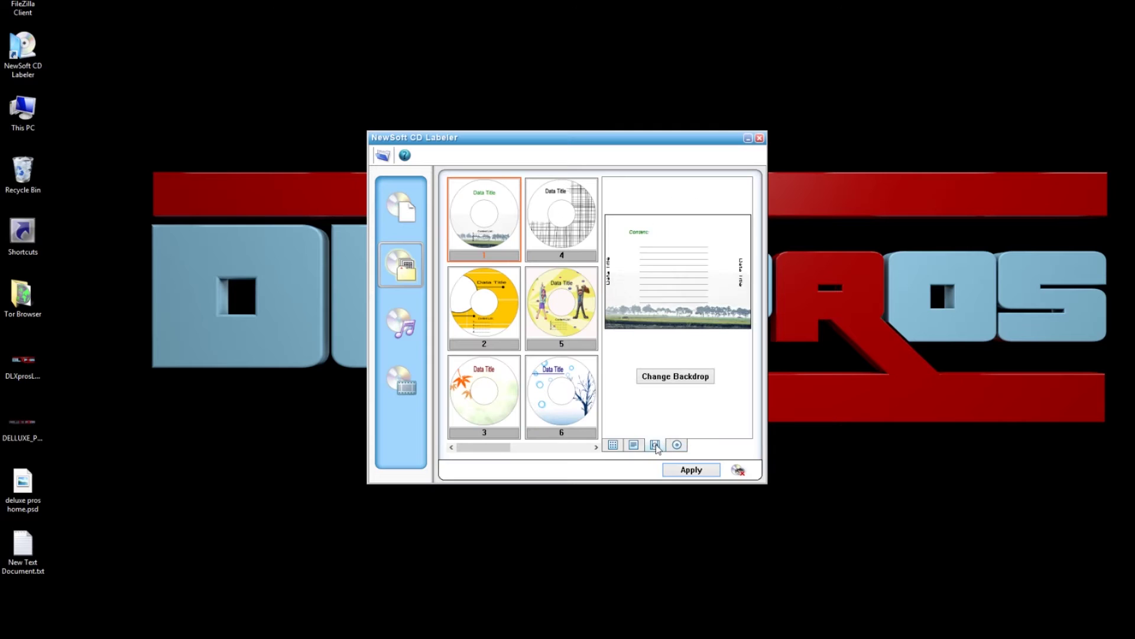
click(613, 445)
click(634, 445)
click(677, 444)
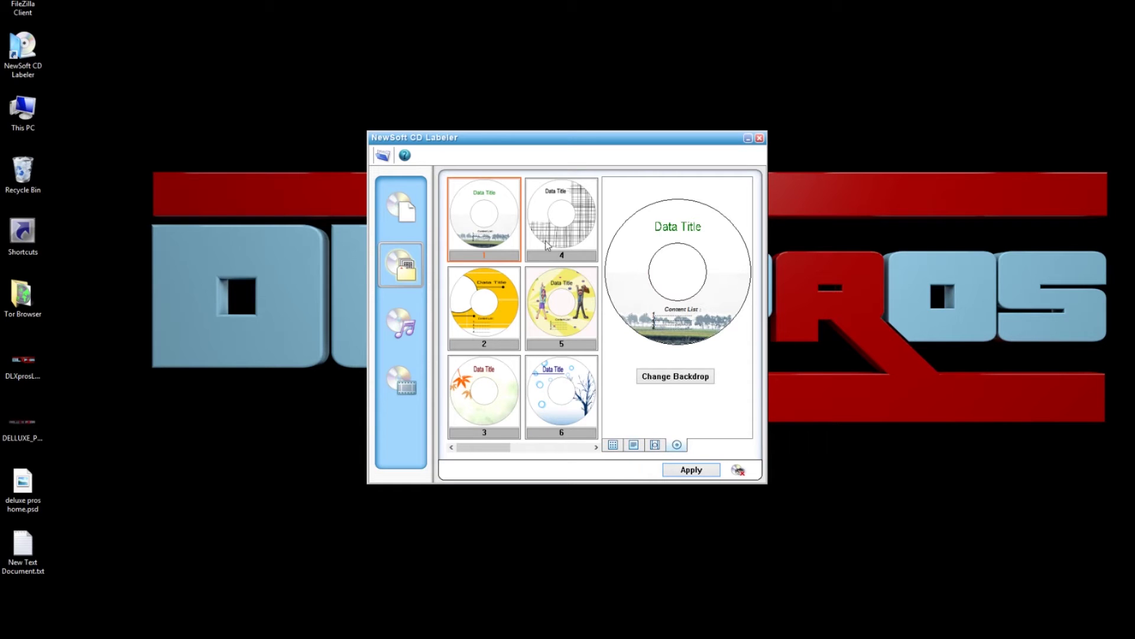
click(407, 213)
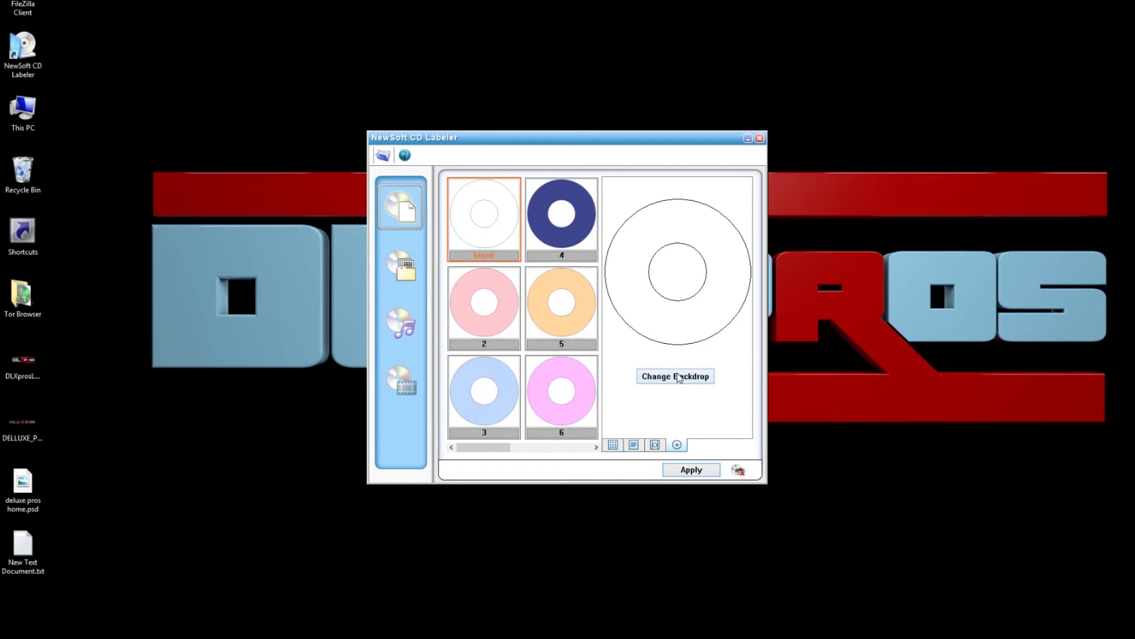
click(691, 470)
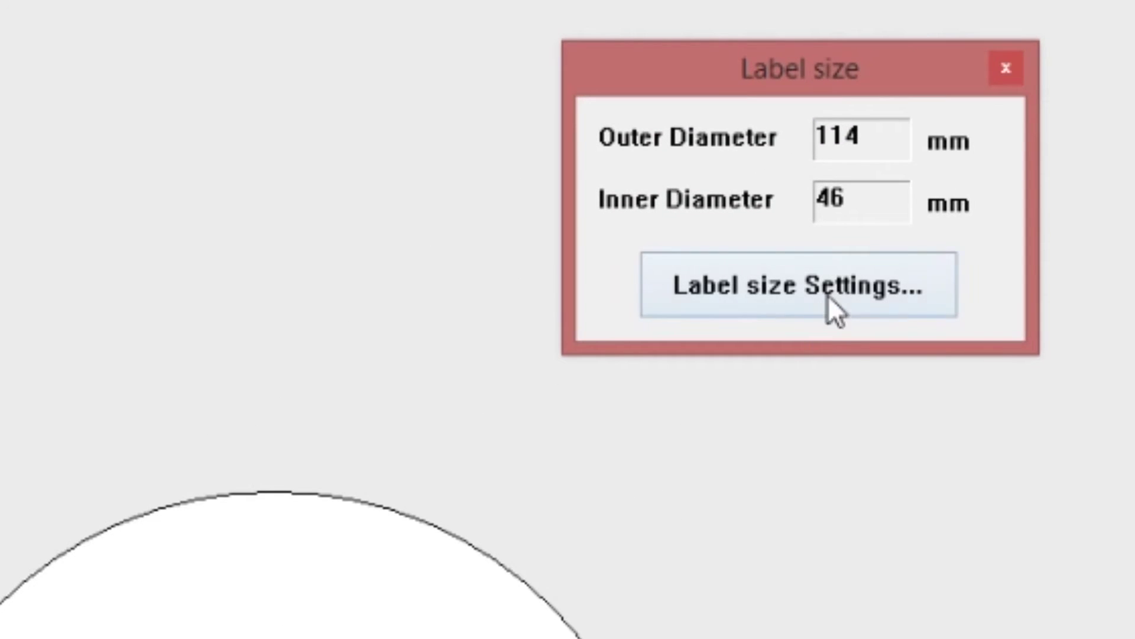
- In Label Size Settings, change the diameters to 118 mm outer and 18 mm inner
click(828, 297)
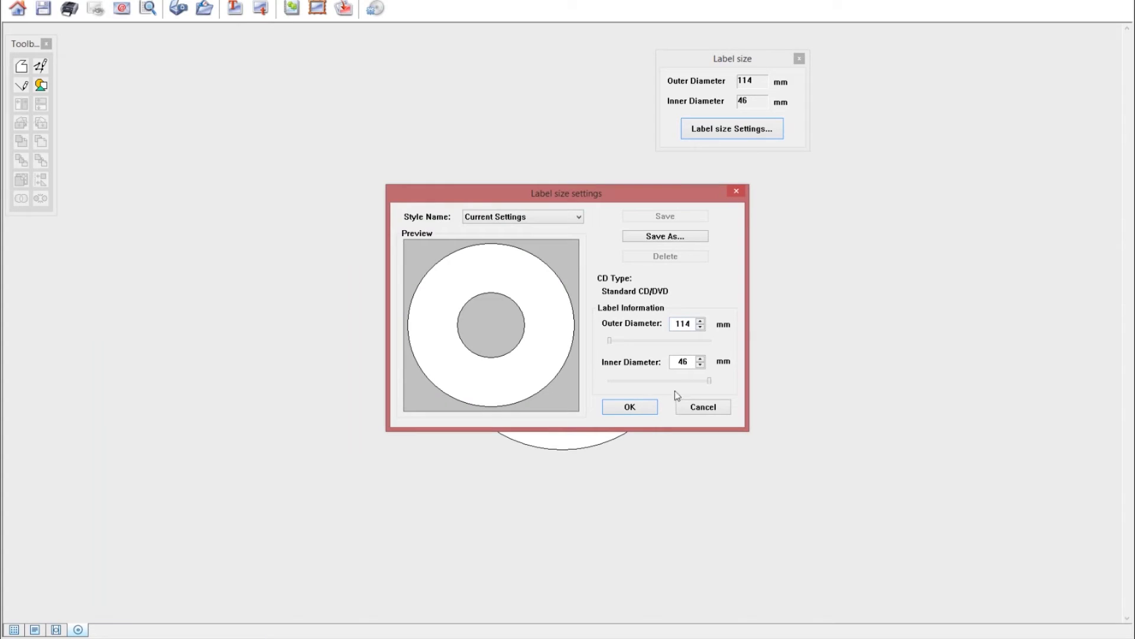
drag(609, 341, 740, 353)
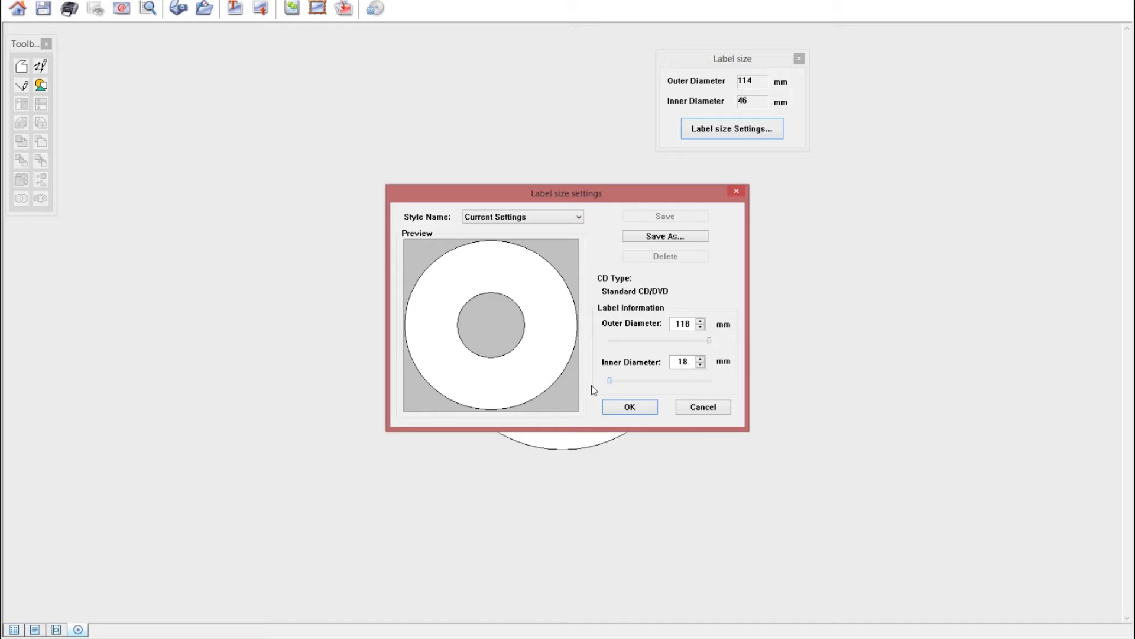
click(628, 407)
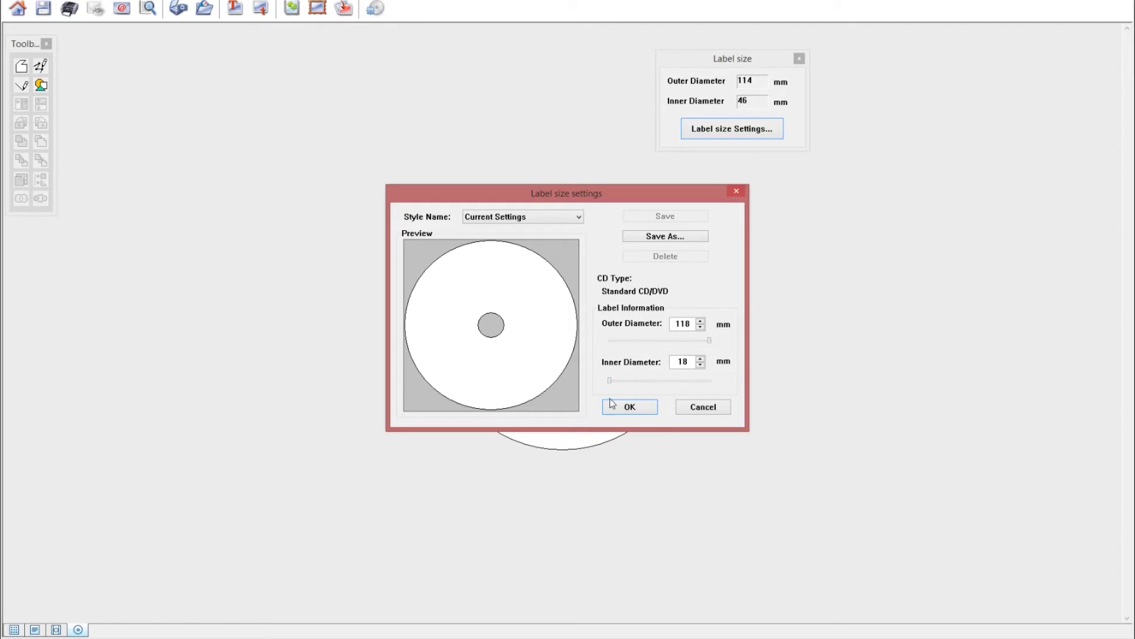
click(625, 406)
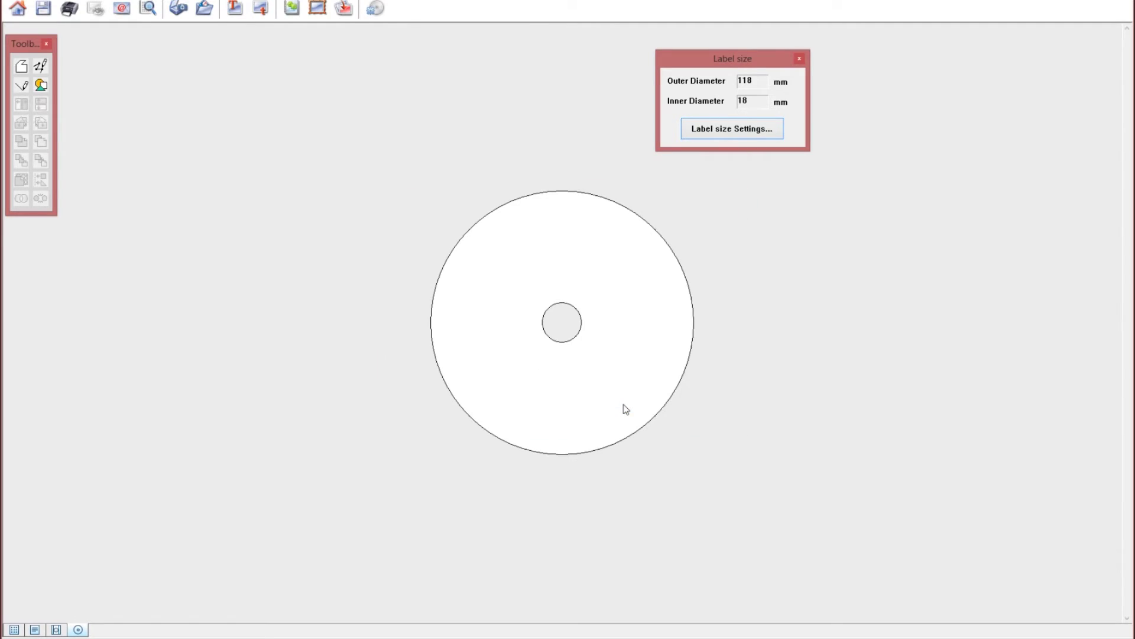
- Import the photo and logo images from the Pictures folder
click(292, 8)
click(527, 240)
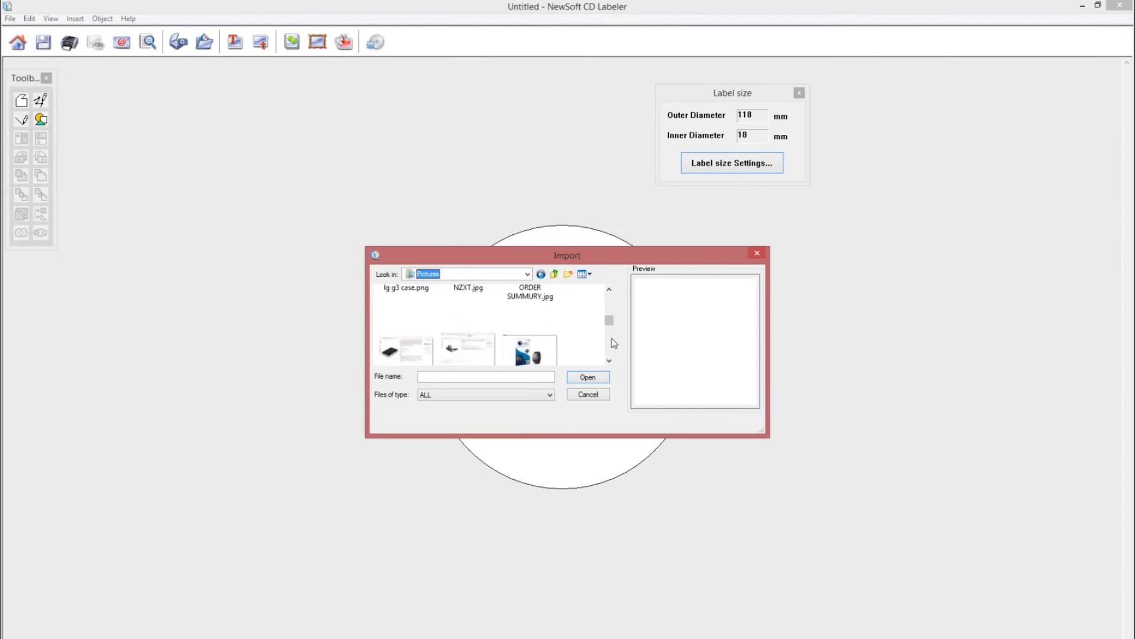
scroll(613, 306, down, 3)
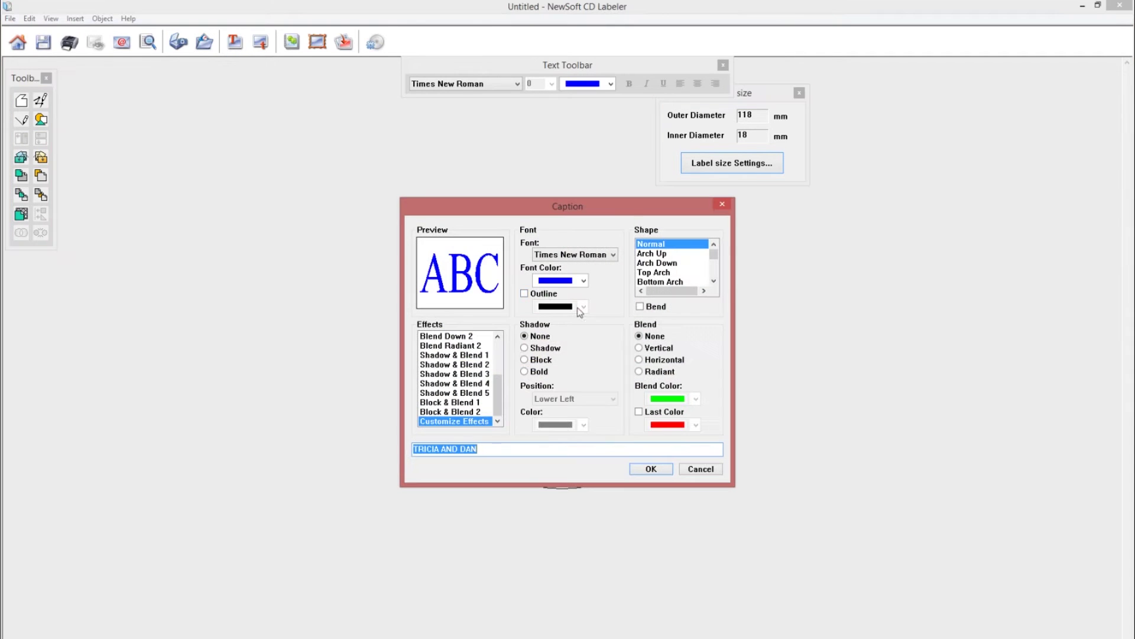
- Give the TRICIA & DAN caption a coloured shadow and place the logo over the lower photo
click(524, 348)
click(583, 425)
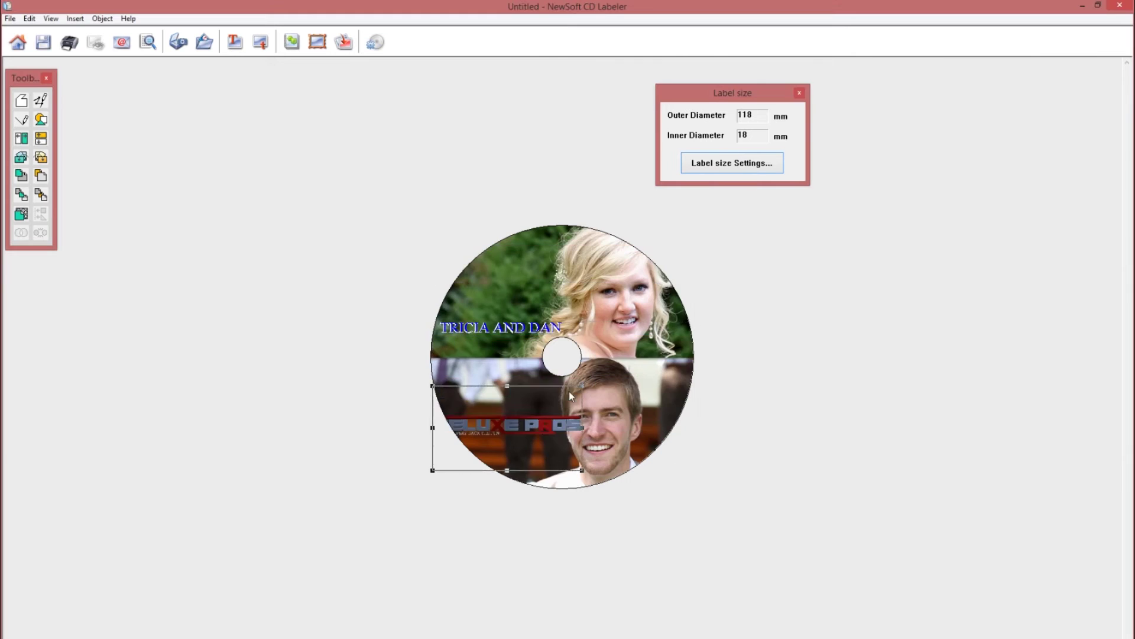
drag(529, 437, 529, 411)
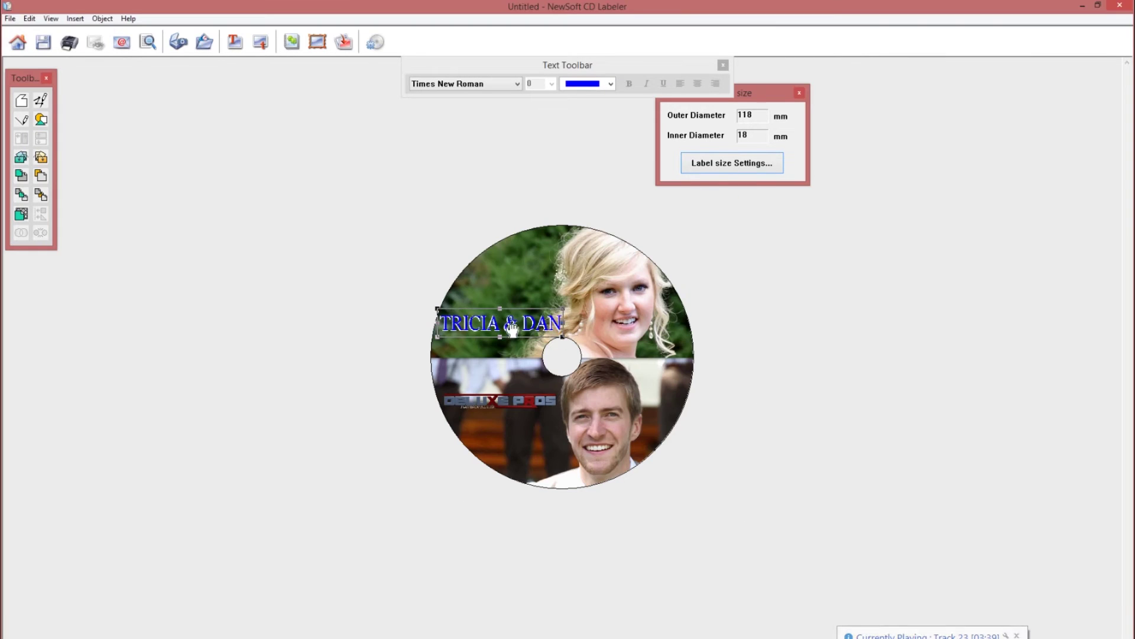
click(828, 358)
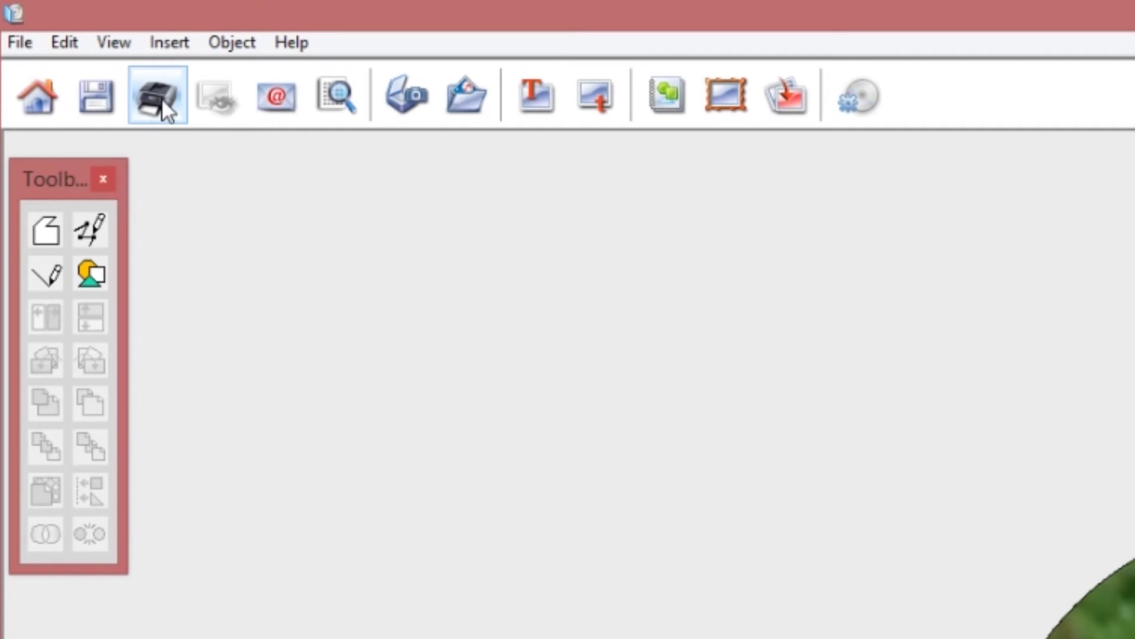
- Print to Brother MFC-J870DW Printer (Copy 1) on 12 cm Disc paper and acknowledge the rear-space notice
click(162, 98)
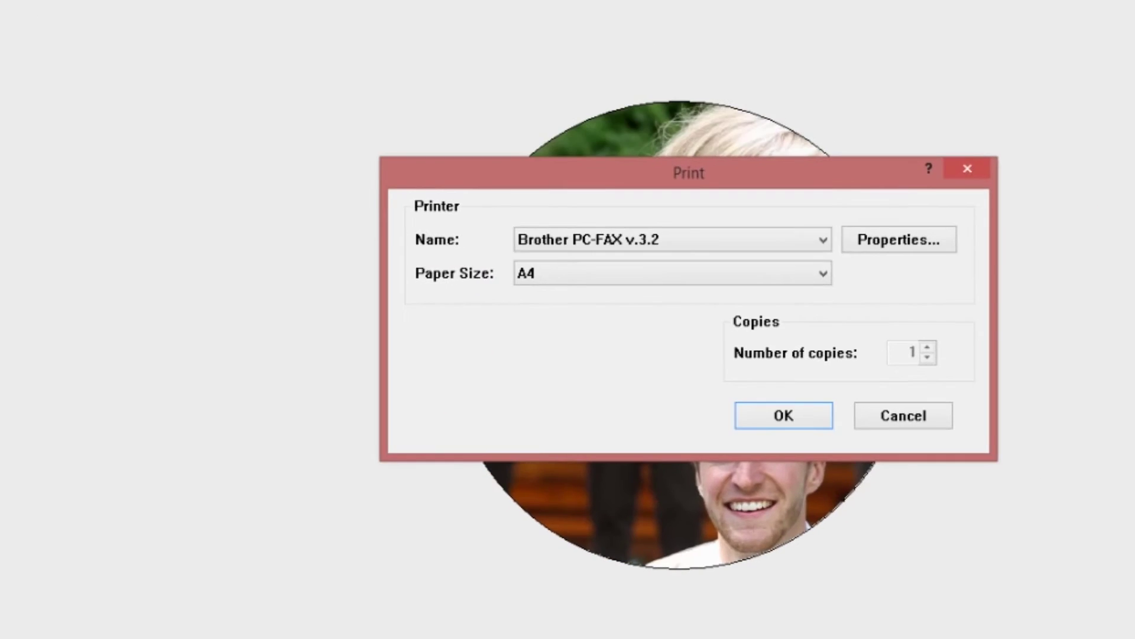
click(825, 241)
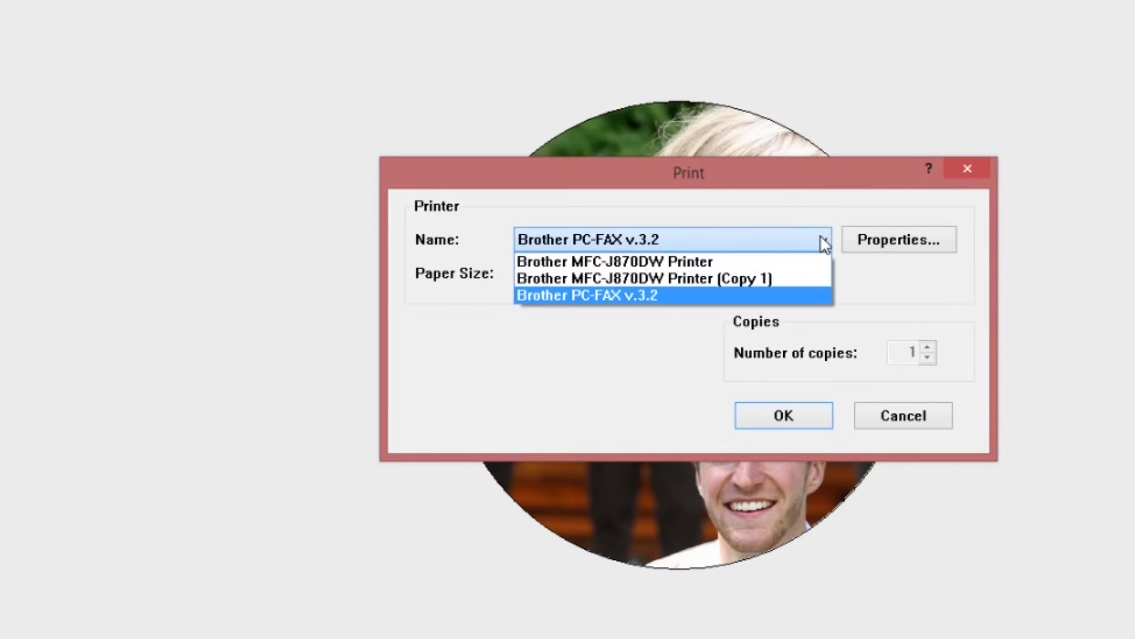
click(735, 279)
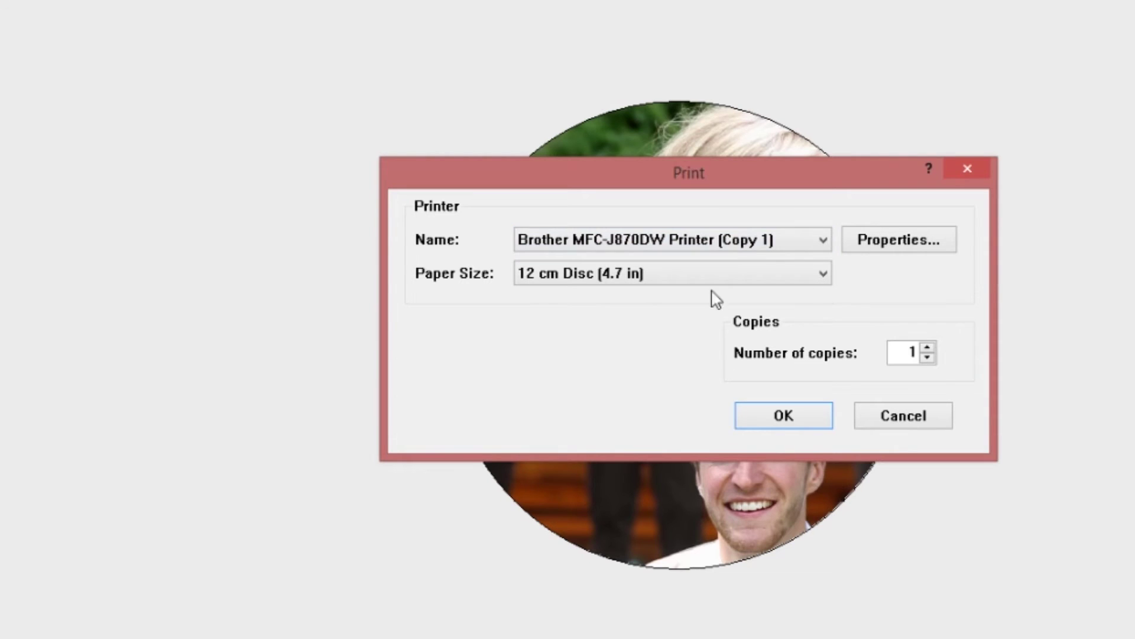
click(823, 275)
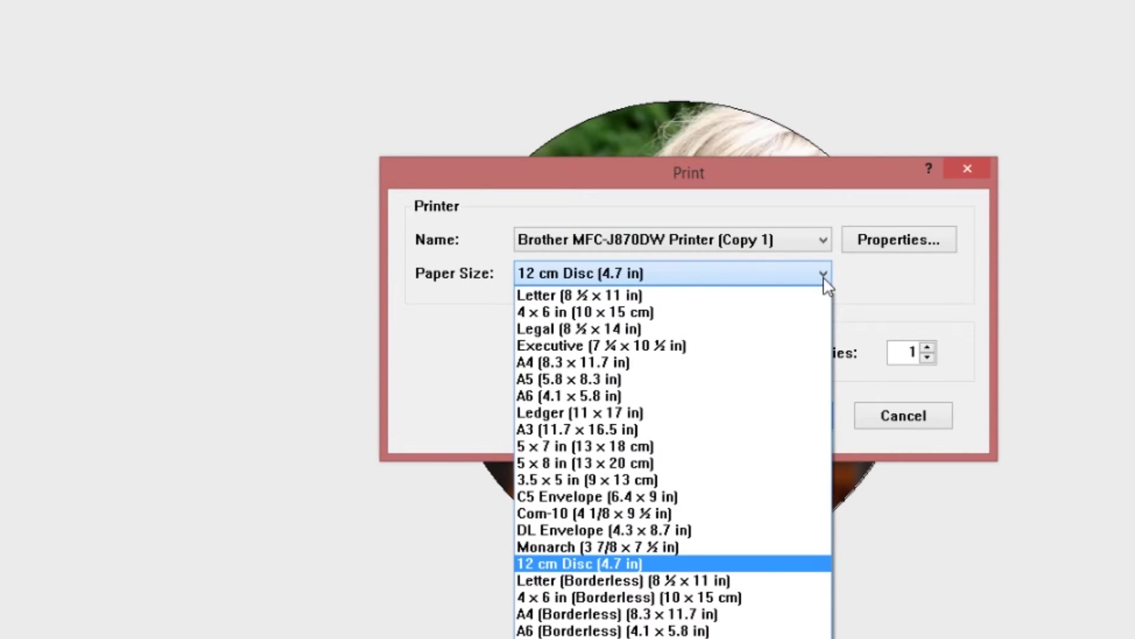
click(823, 275)
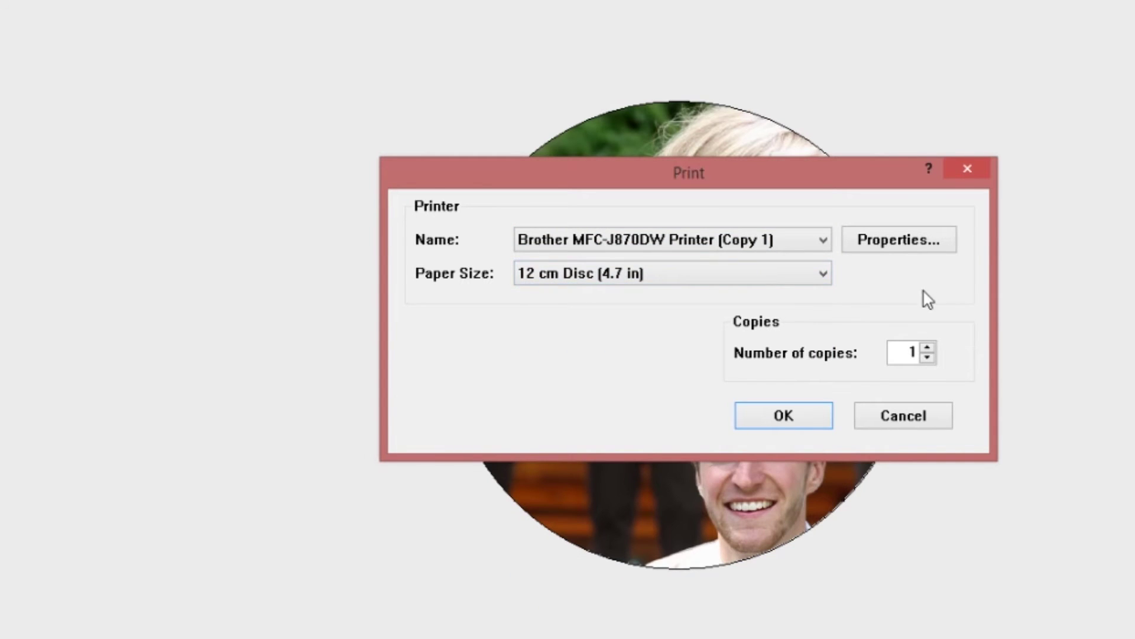
click(768, 423)
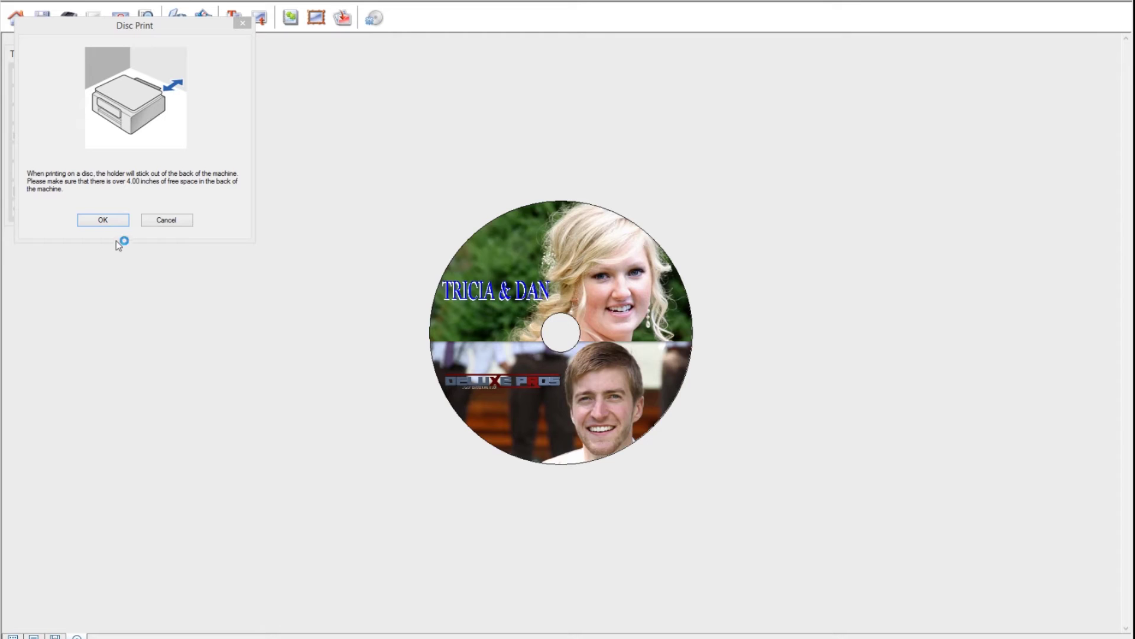
click(111, 220)
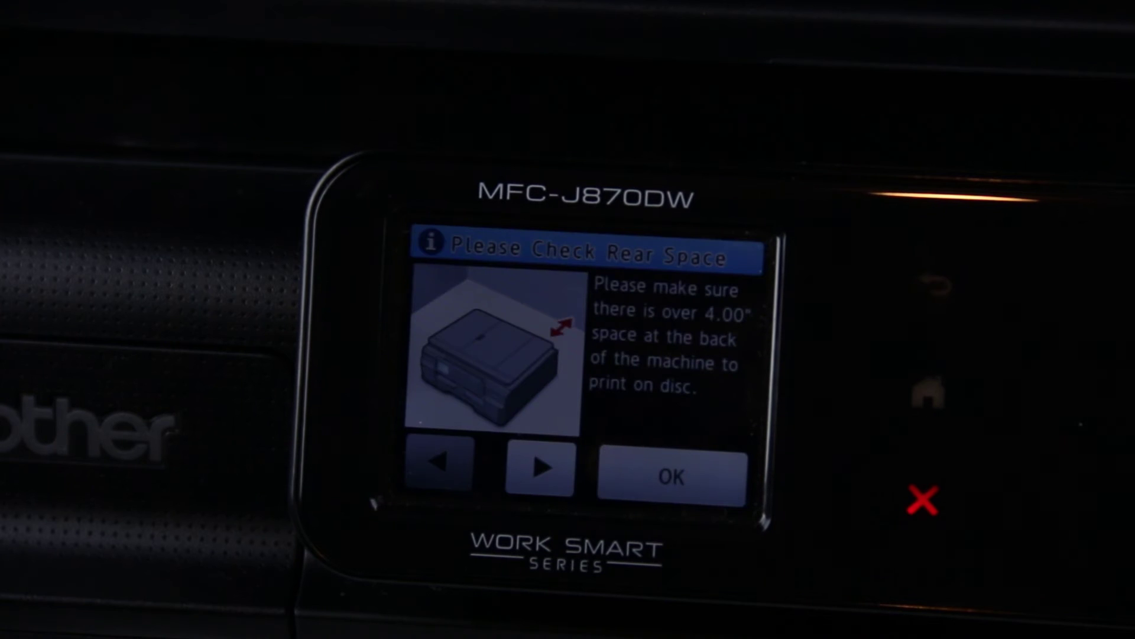
- Confirm on the MFC-J870DW that there is over 4.00" of rear clearance for disc printing
click(672, 477)
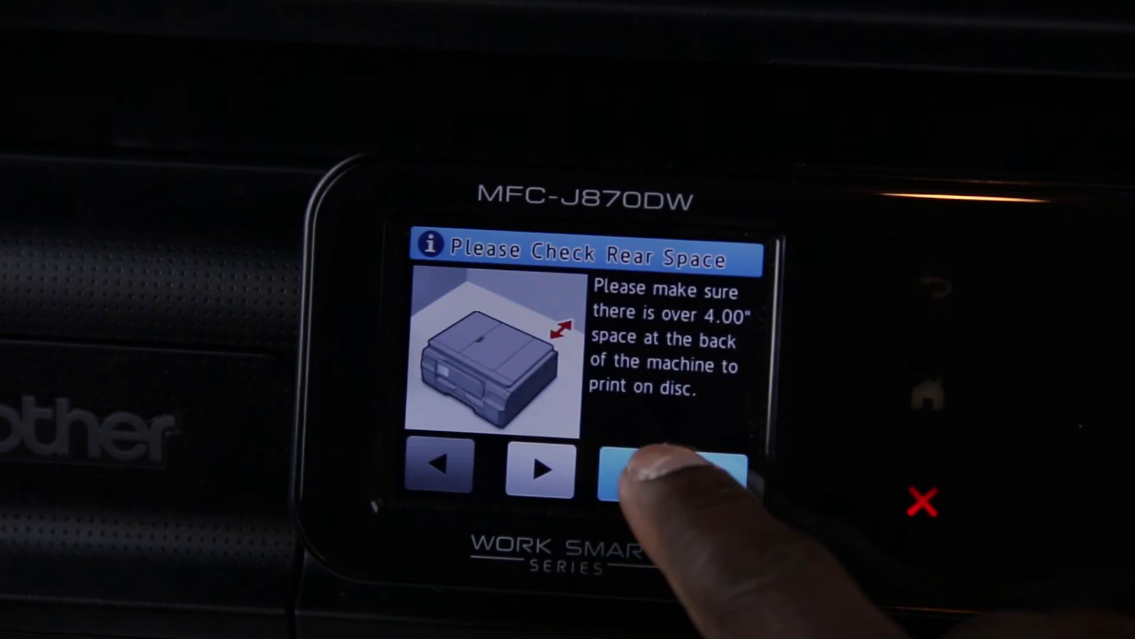